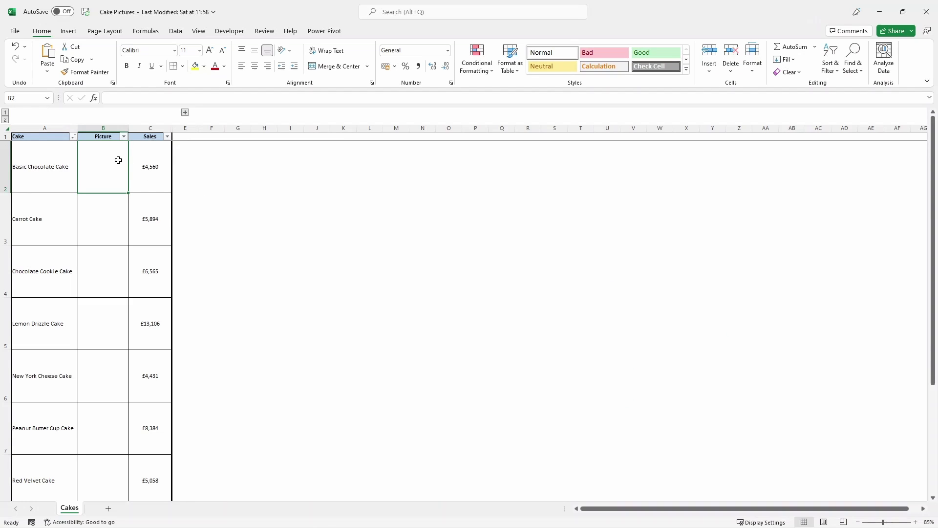
Extend the Picture column selection, then copy the chocolate drip cake photo from Yahoo results
mouse_move(113, 175)
mouse_down()
mouse_move(105, 444)
mouse_move(106, 166)
mouse_up()
mouse_move(478, 521)
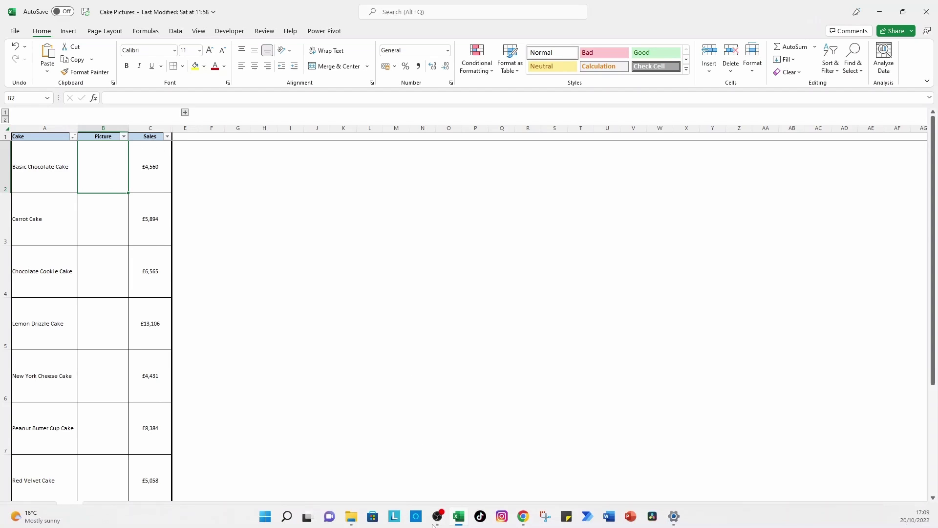
click(523, 517)
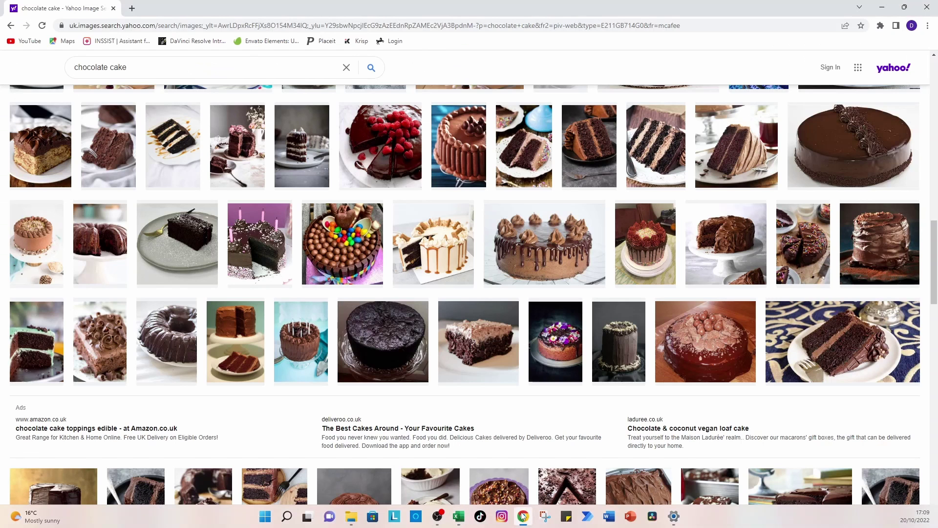
right_click(560, 243)
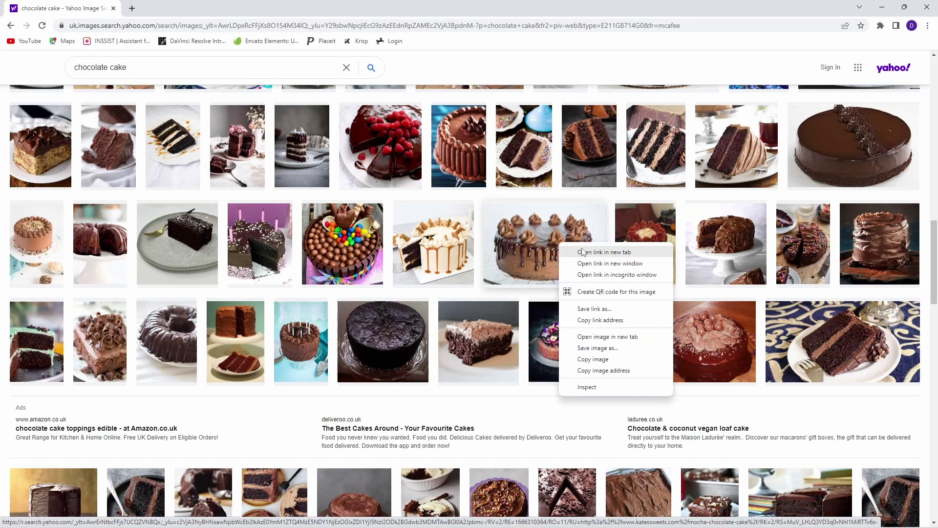
click(622, 359)
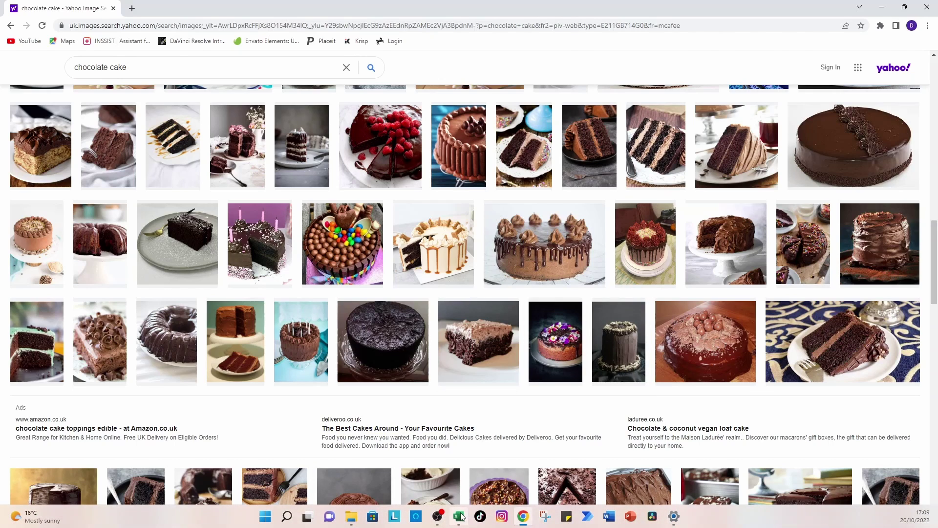
click(459, 516)
Paste the chocolate cake photo and shrink it to fit inside cell B2
key(ctrl+v)
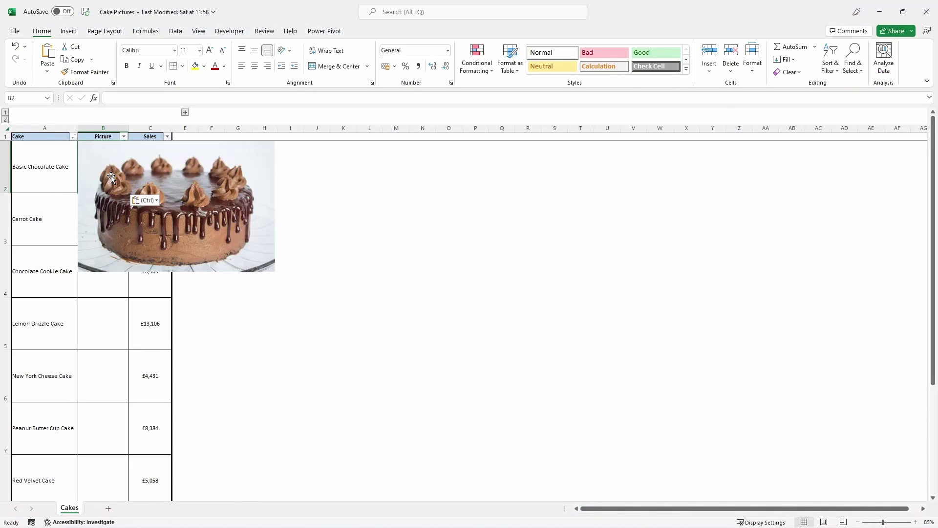
click(219, 221)
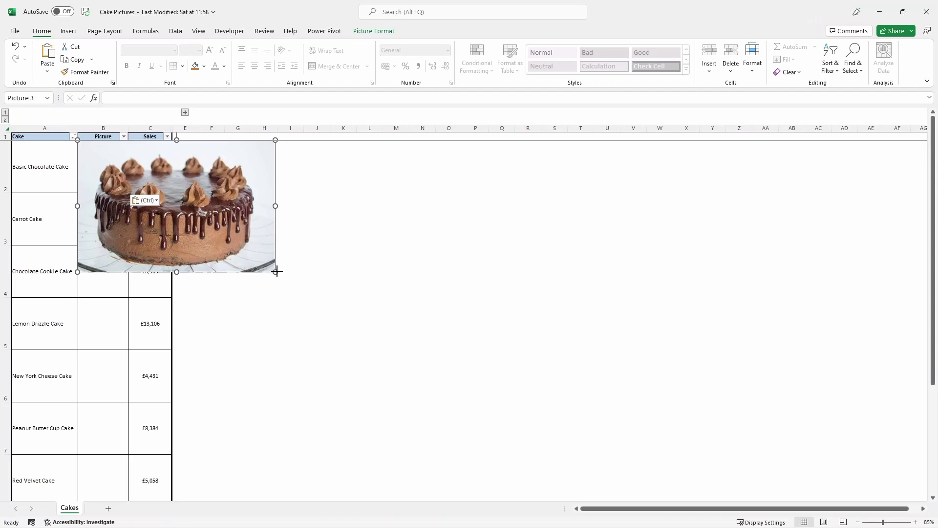
drag(278, 270, 109, 169)
click(67, 149)
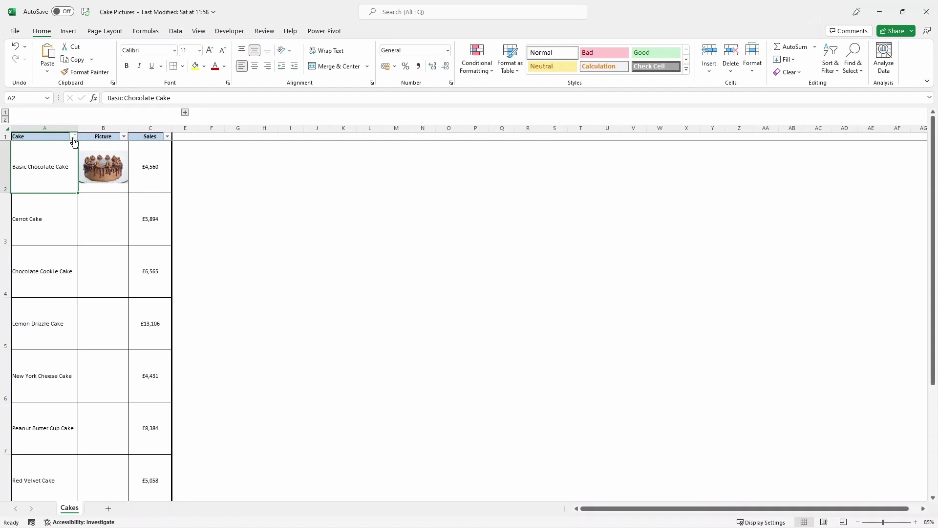
Filter the Cake column to show only Red Velvet Cake, then select the floating photo
click(74, 138)
click(52, 252)
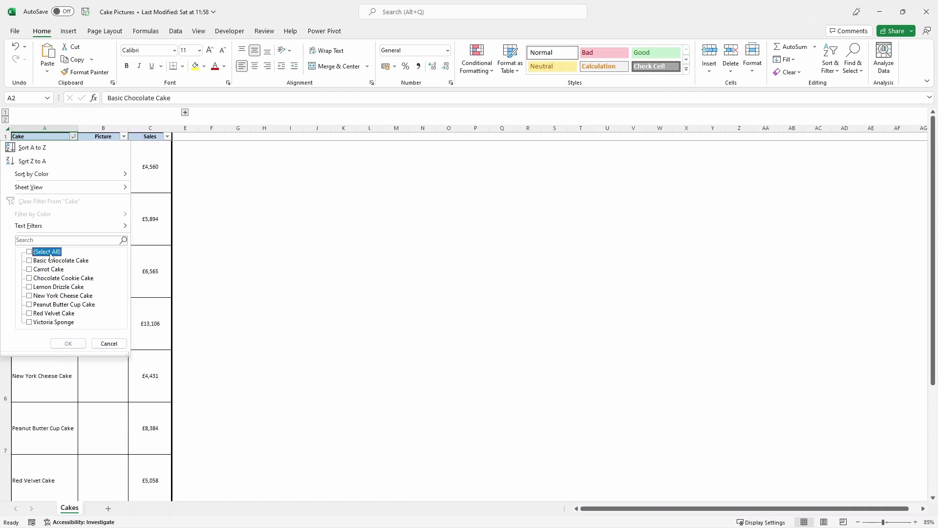
click(52, 313)
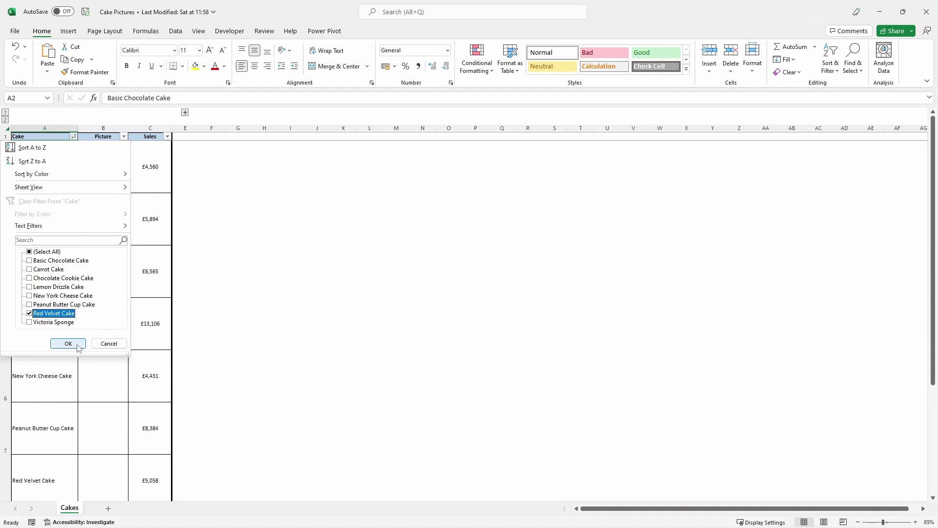
click(76, 343)
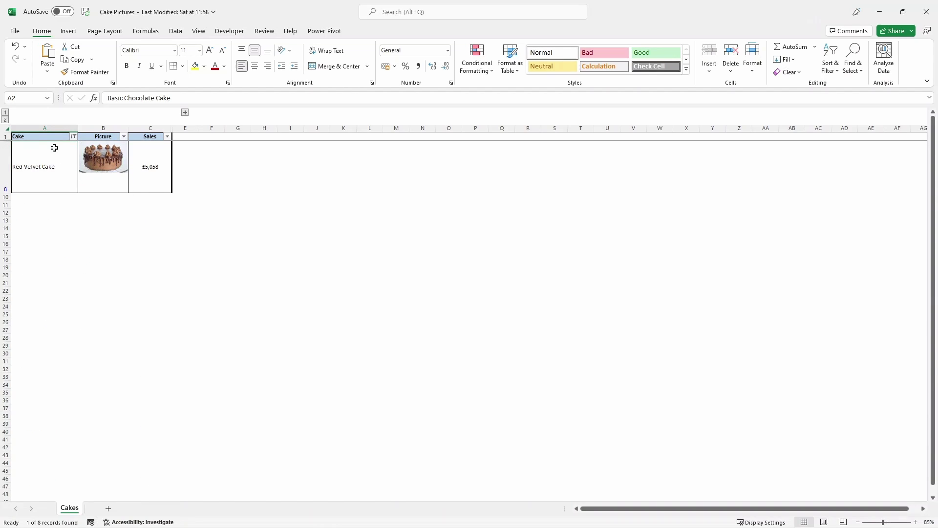
mouse_move(100, 162)
mouse_down()
mouse_move(113, 172)
mouse_move(106, 168)
mouse_up()
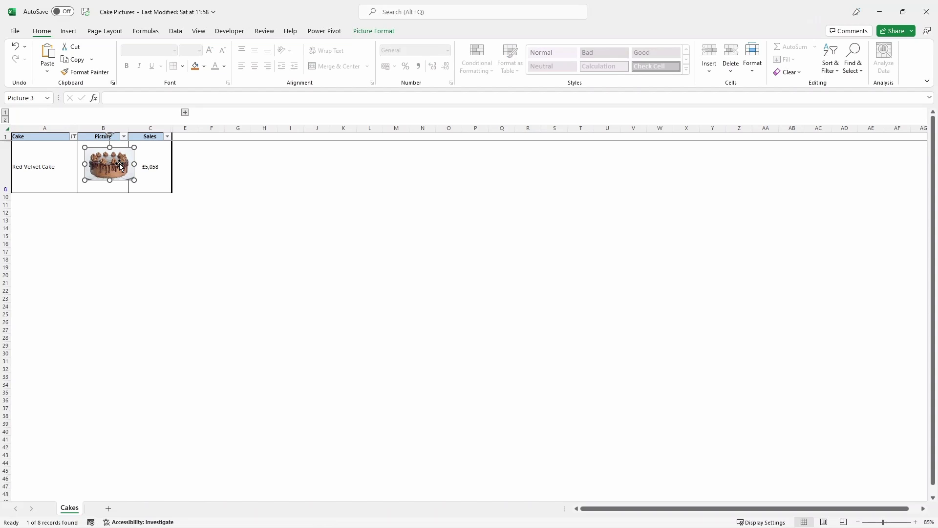
Delete the floating cake photo and clear the Cake filter to show every row
key(Delete)
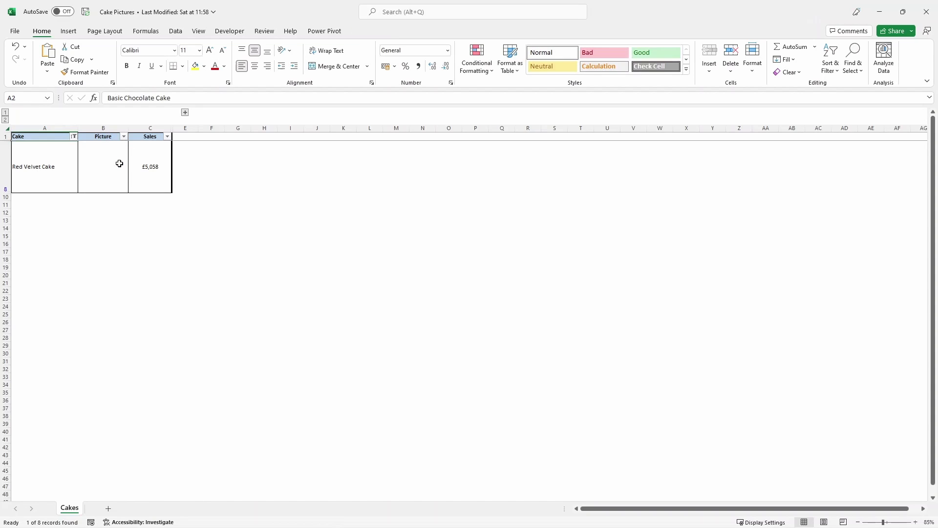
click(73, 137)
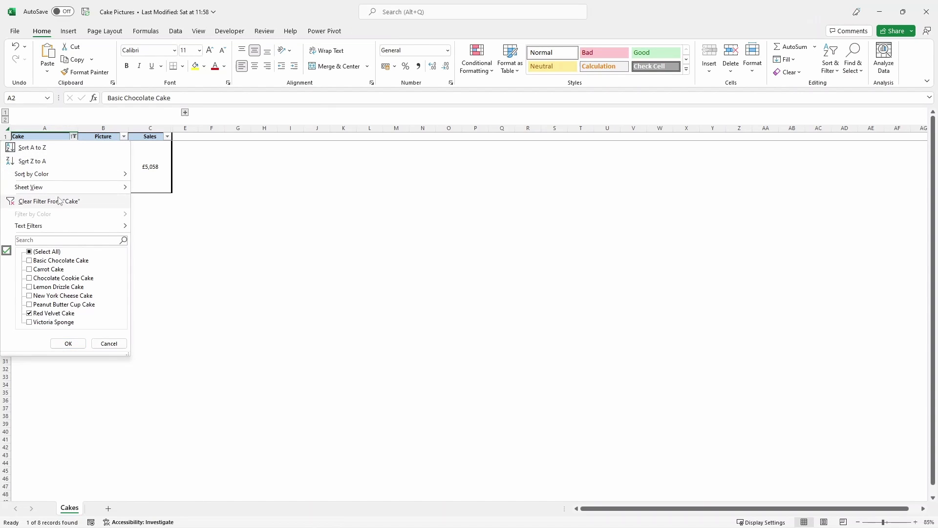
click(65, 202)
Start an =IMAGE( formula in cell B2
click(98, 161)
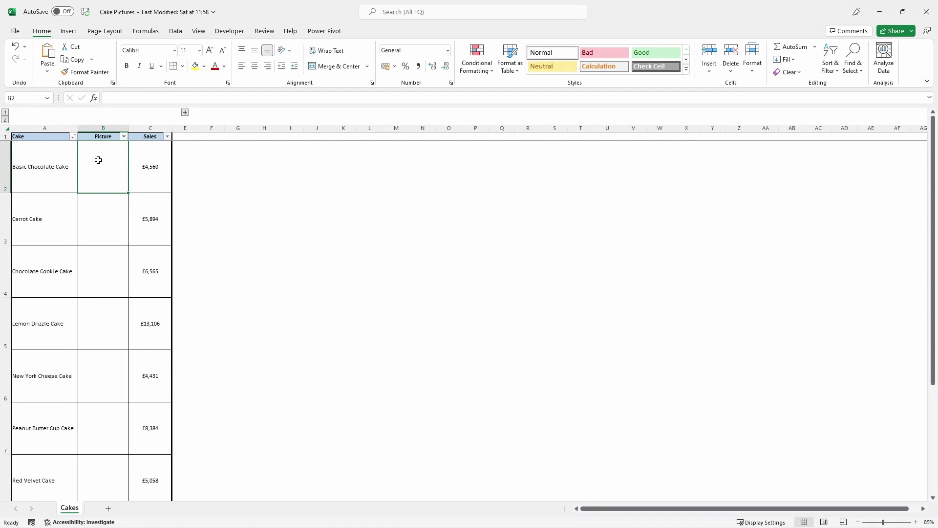
text(=)
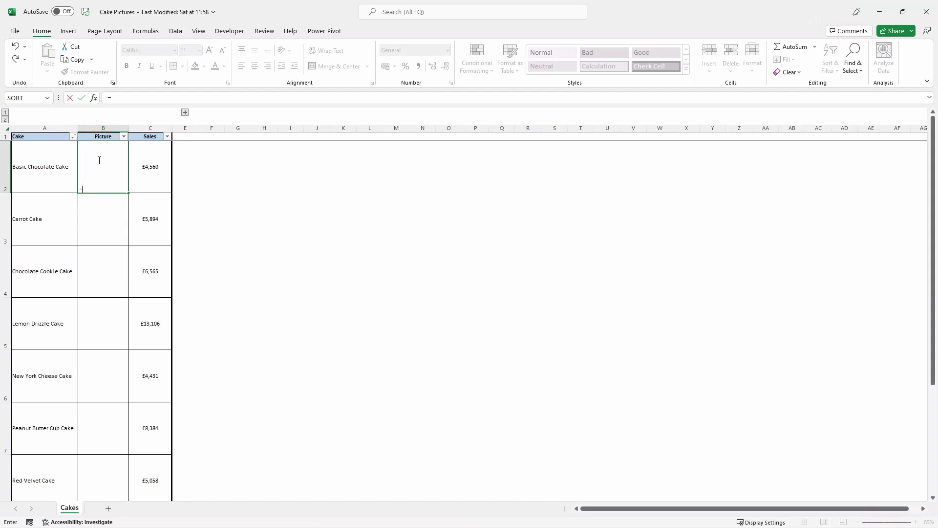
text(imag)
key(Tab)
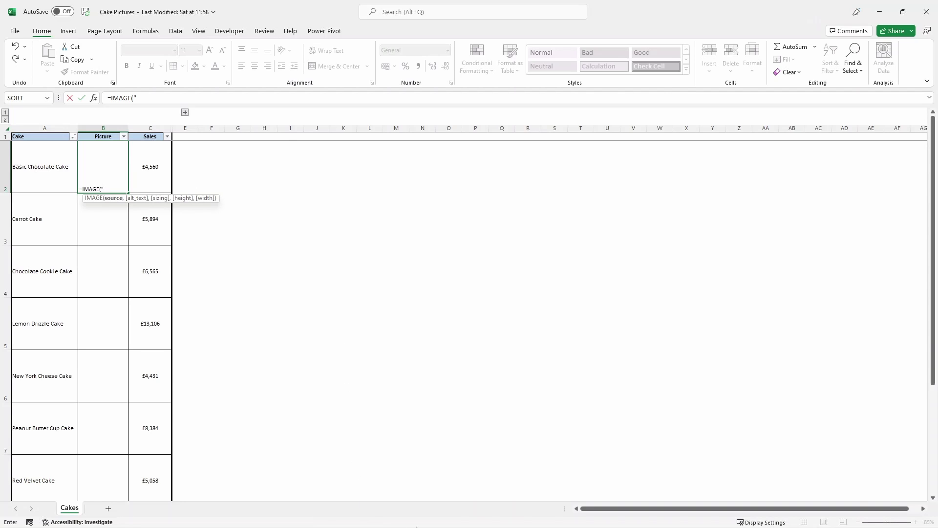
Copy the chocolate drip cake photo's image address from Yahoo results, then return to Excel
mouse_move(416, 527)
click(521, 516)
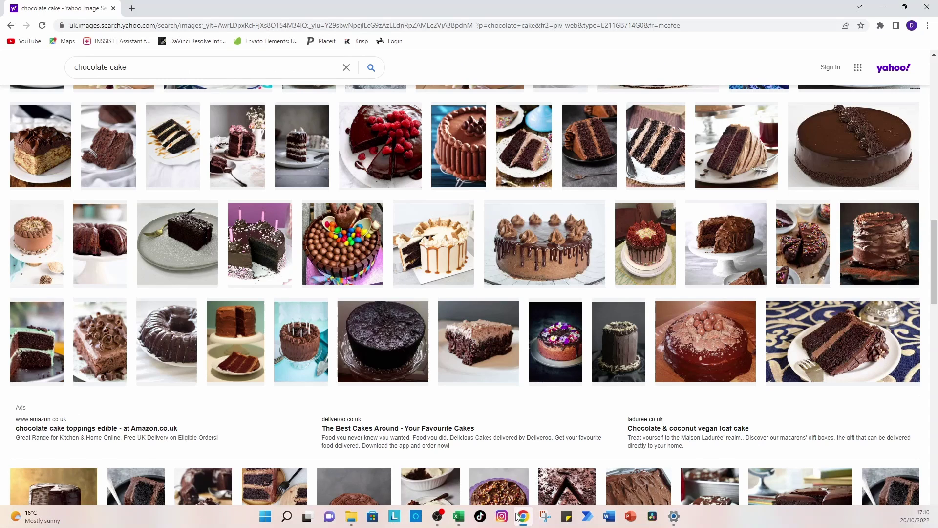
right_click(546, 227)
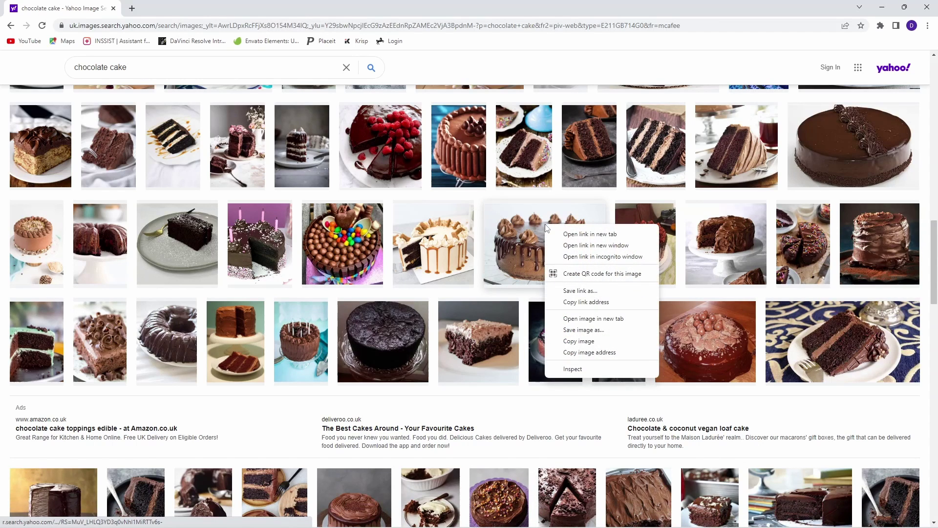
click(623, 355)
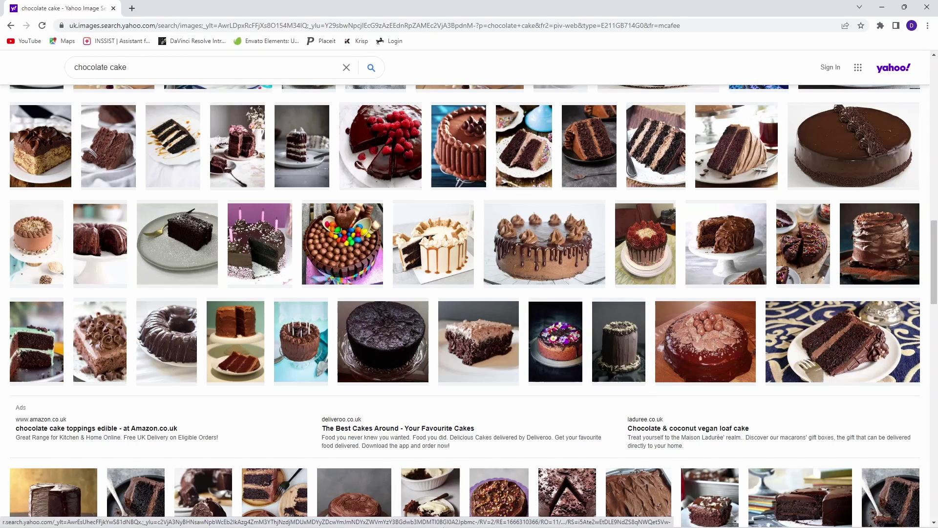
click(458, 523)
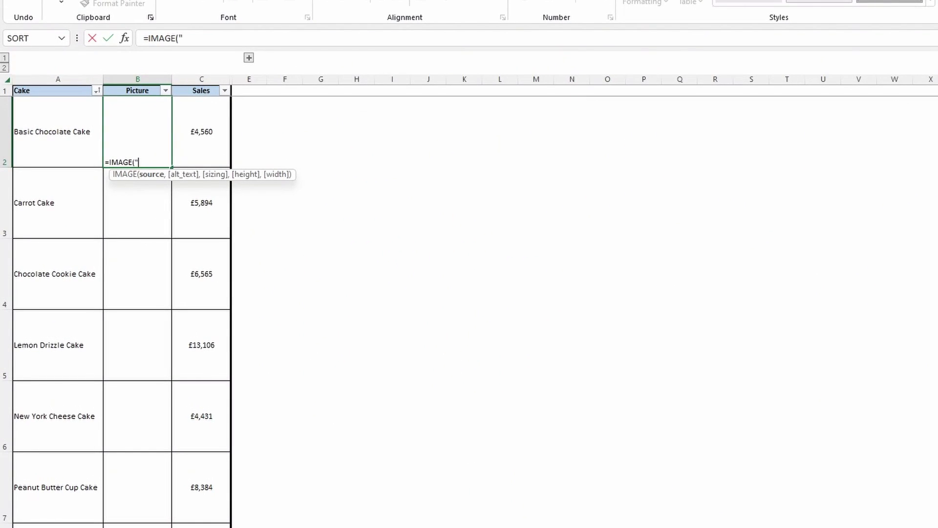
Complete B2's formula as =IMAGE("<copied image address>") to show the chocolate cake photo
key(ctrl+v)
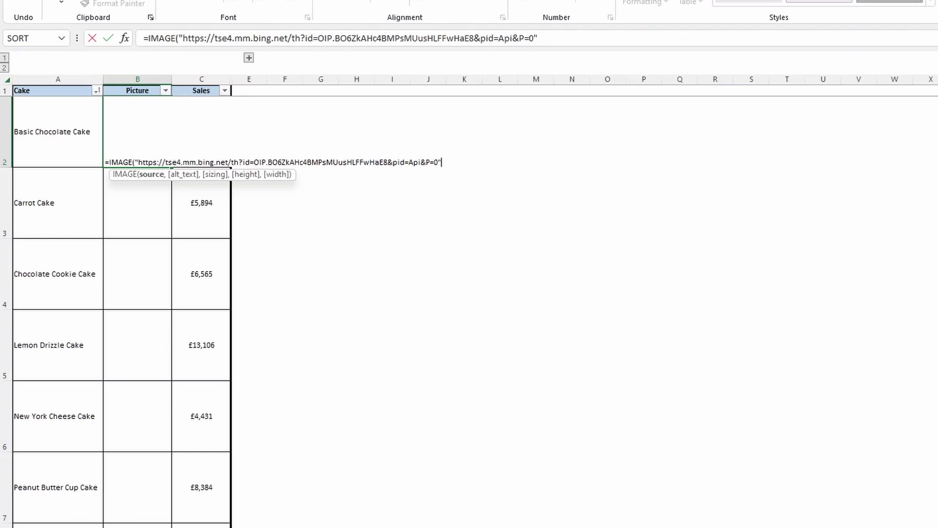
text())
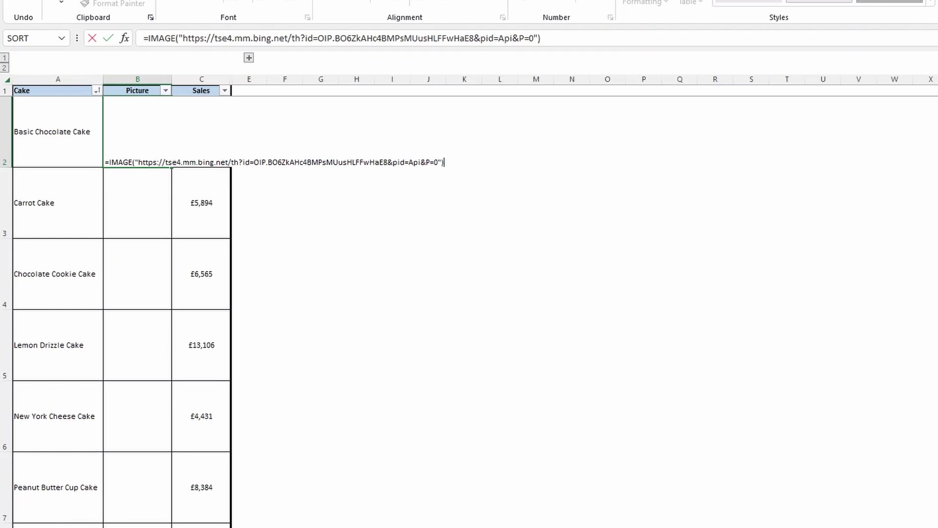
key(Return)
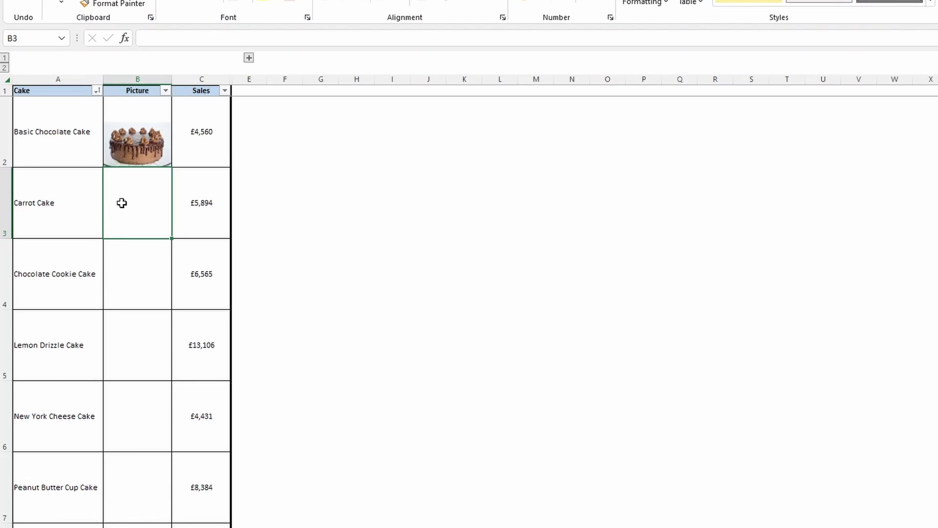
click(144, 147)
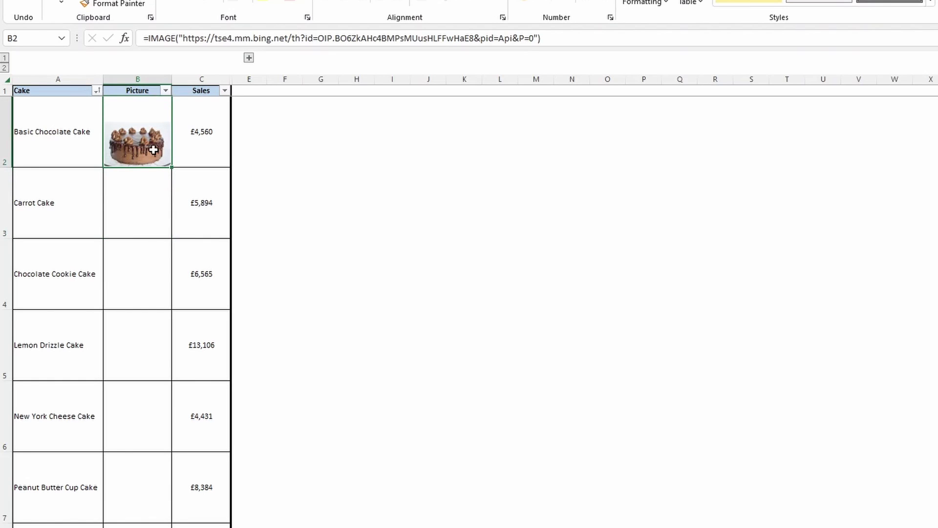
click(98, 91)
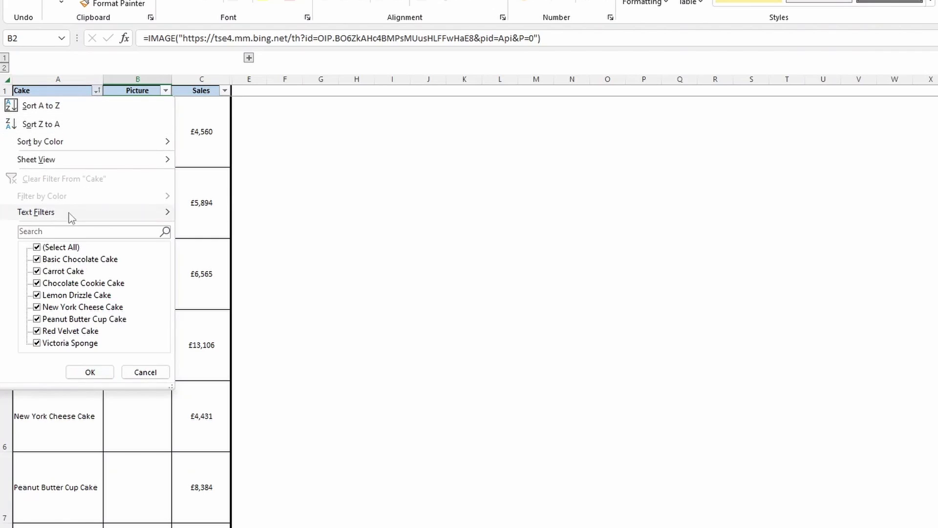
click(60, 248)
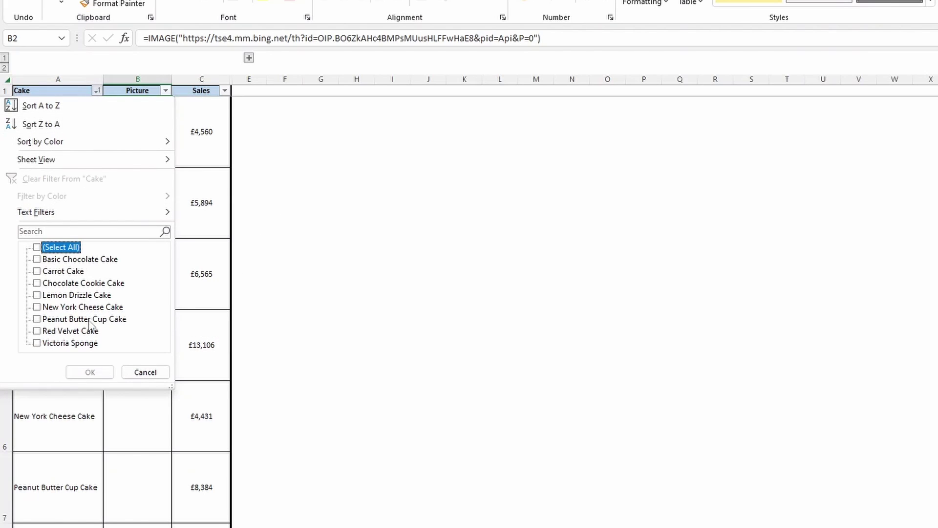
click(79, 333)
click(100, 374)
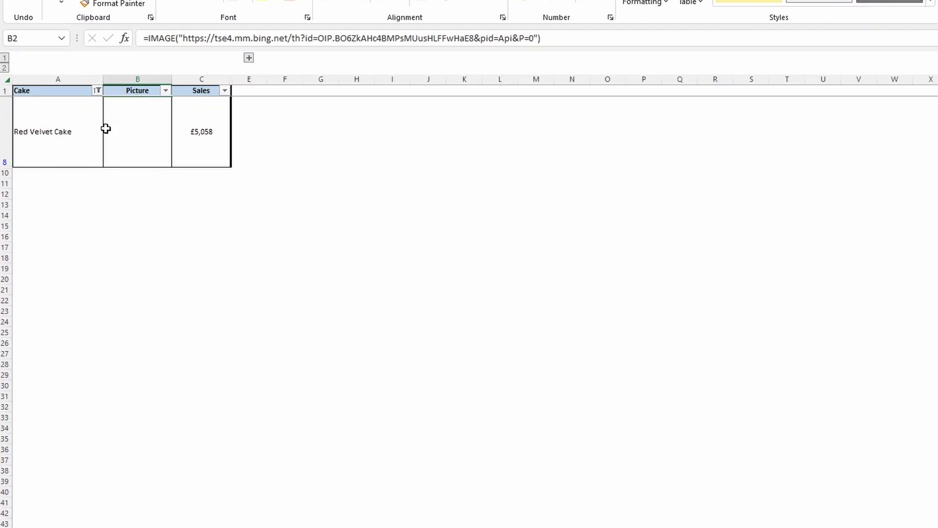
click(155, 144)
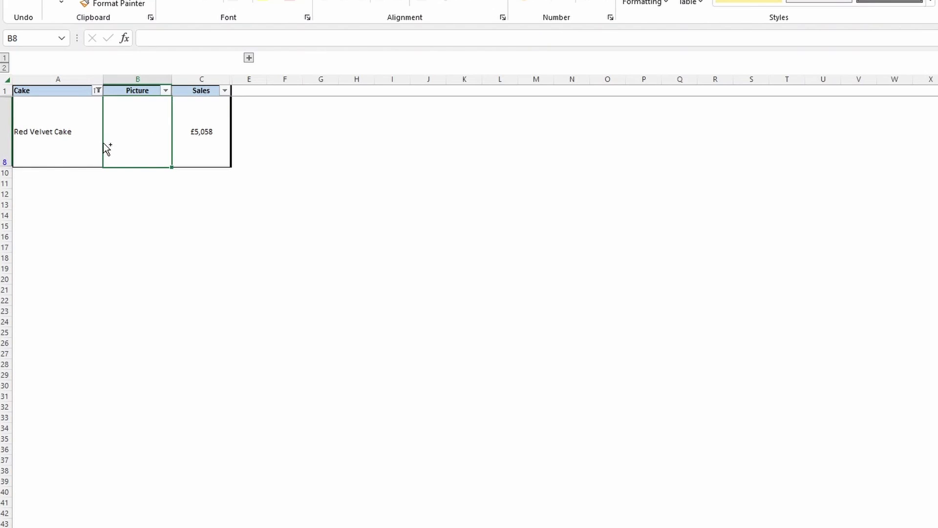
click(97, 91)
click(57, 177)
click(147, 214)
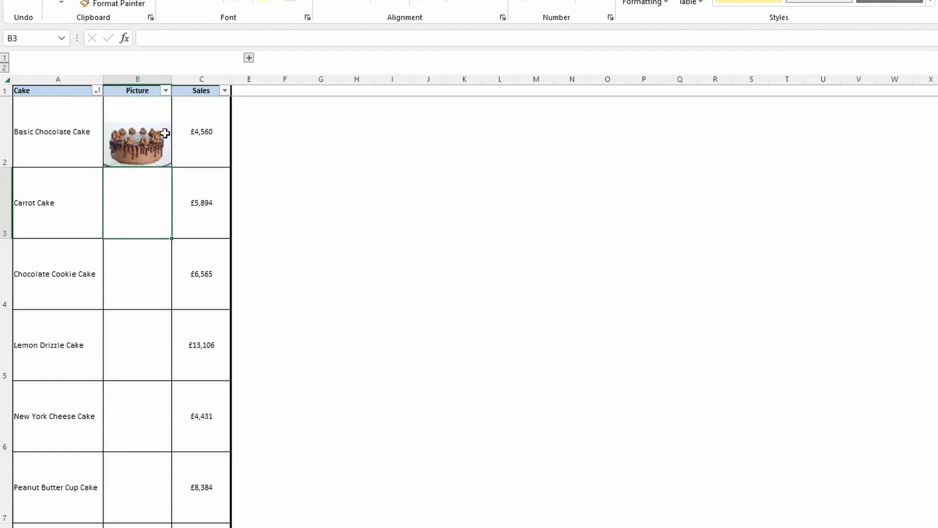
click(131, 133)
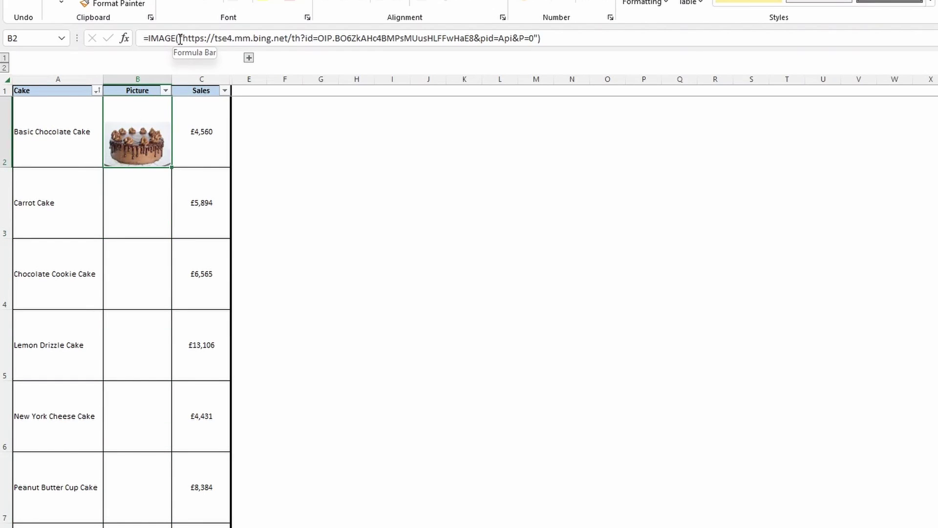
drag(184, 38, 207, 43)
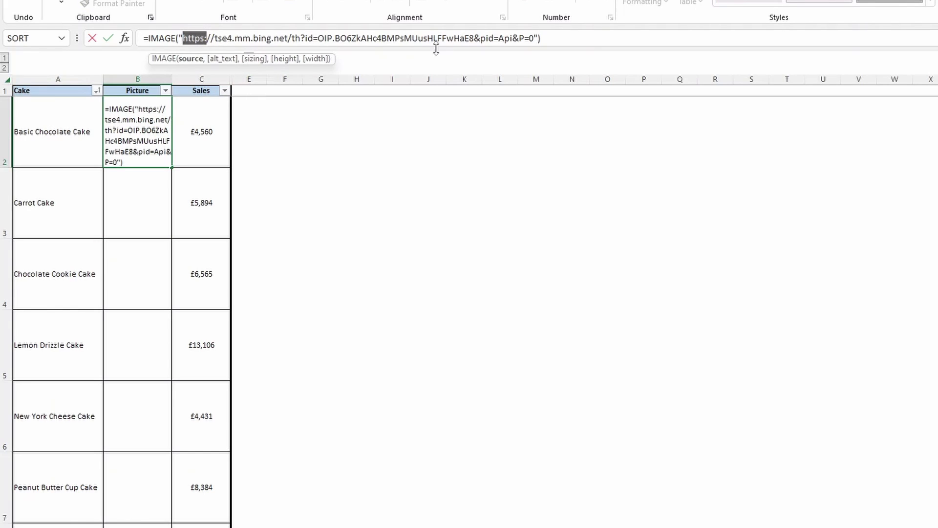
key(Escape)
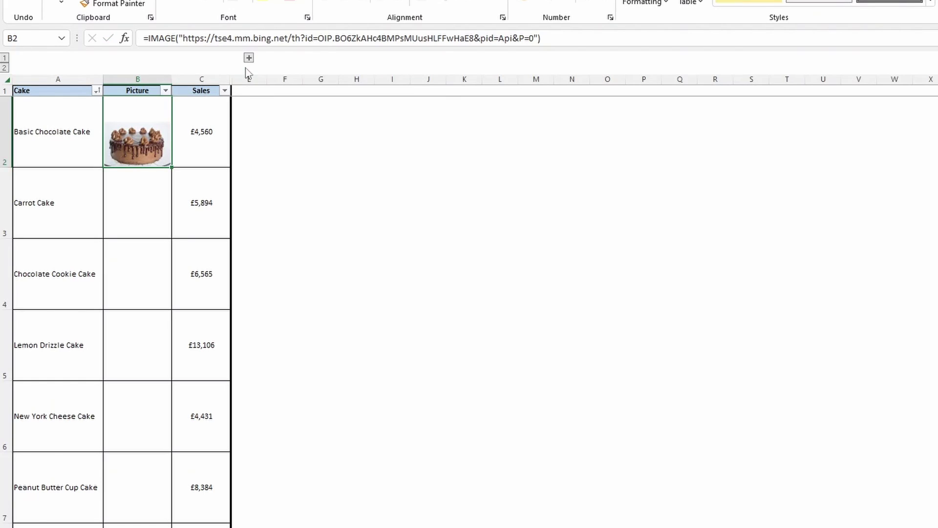
Unhide Link column D, enter =IMAGE(D3) in B3, and fill it down every cake row
click(249, 58)
click(156, 199)
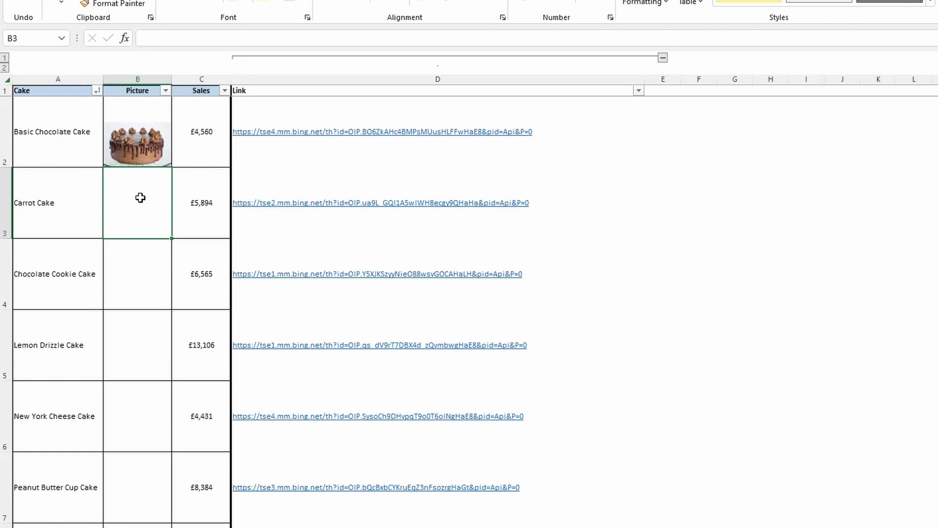
text(=)
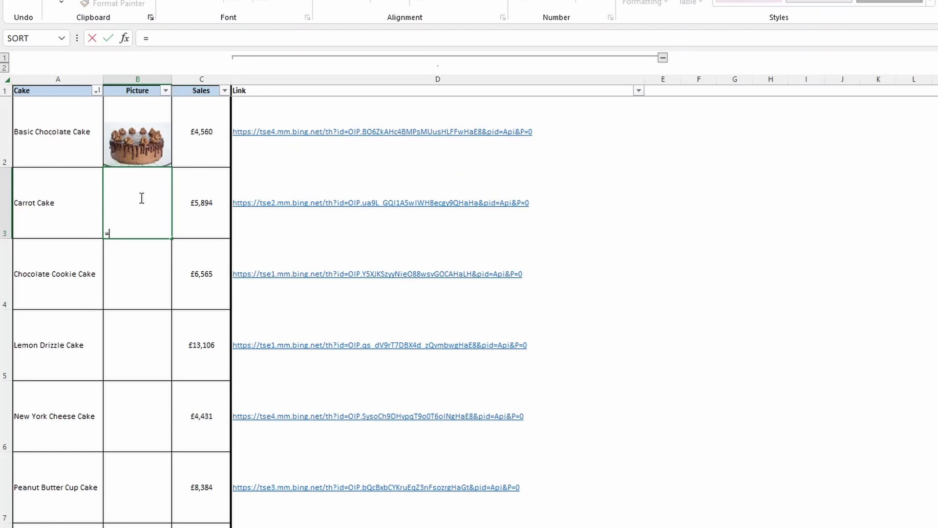
text(IMAGE()
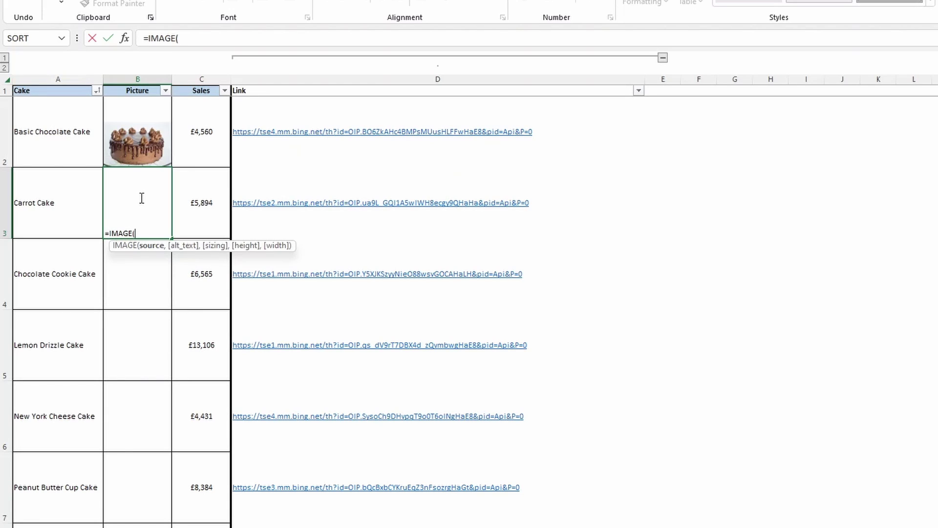
key(Right)
key(Right)
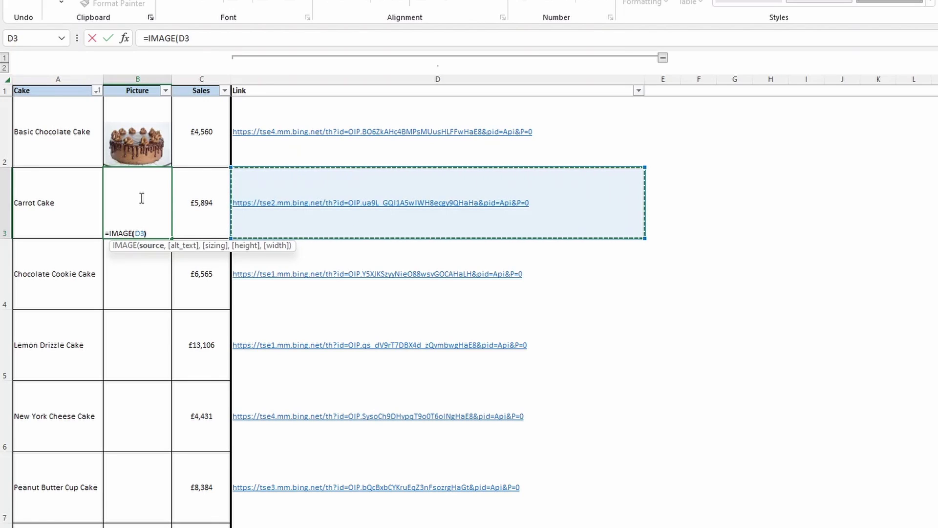
text())
key(ctrl+Return)
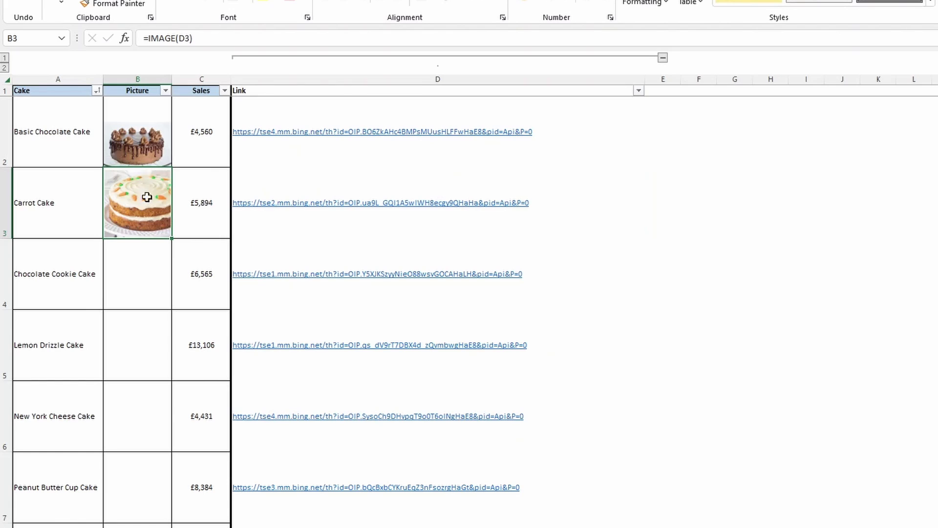
double_click(172, 240)
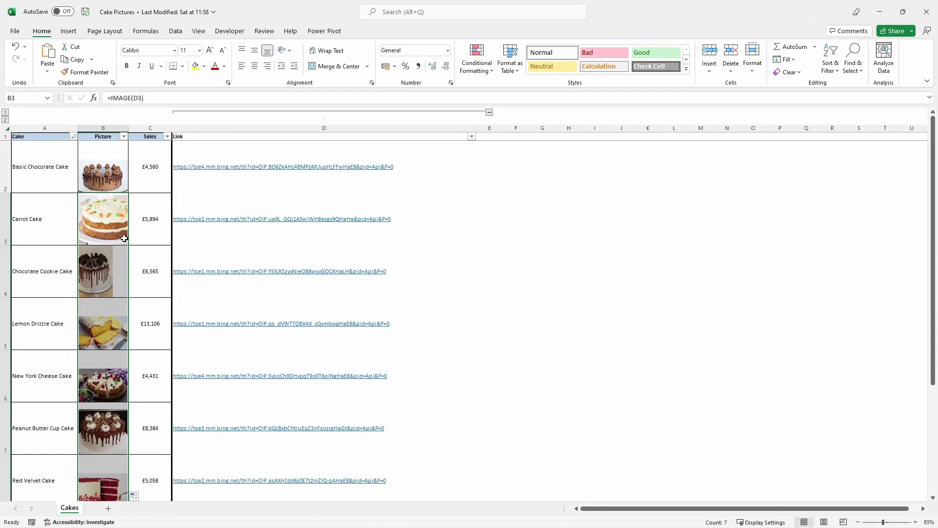
scroll(120, 230, down, 2)
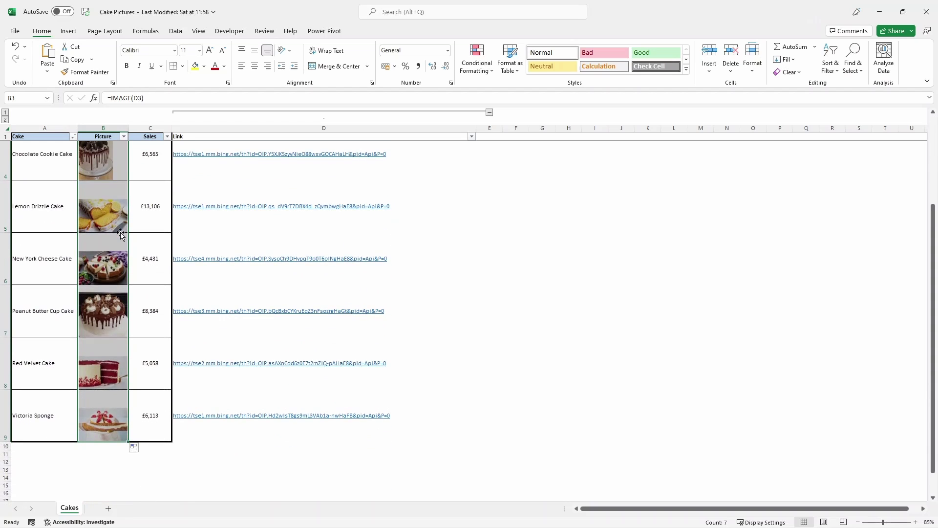
scroll(120, 232, up, 2)
click(107, 206)
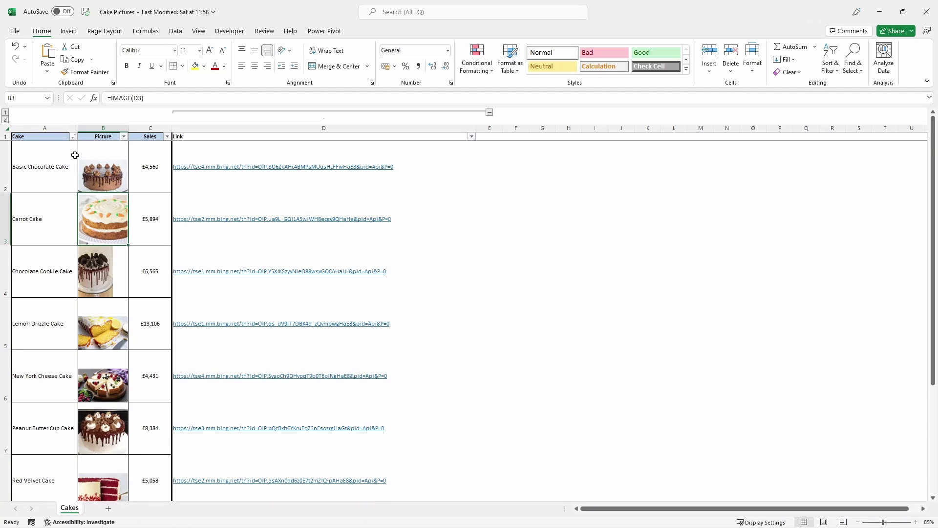
click(73, 136)
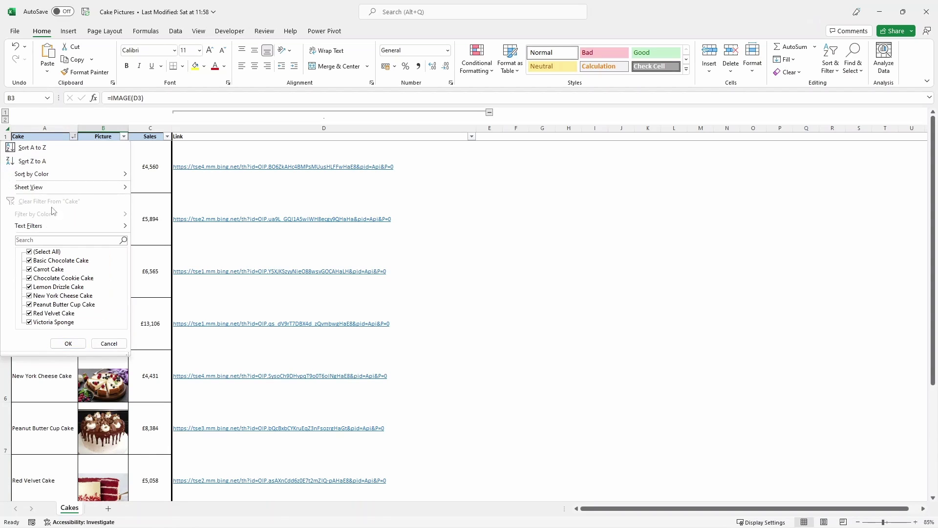
click(42, 252)
click(54, 313)
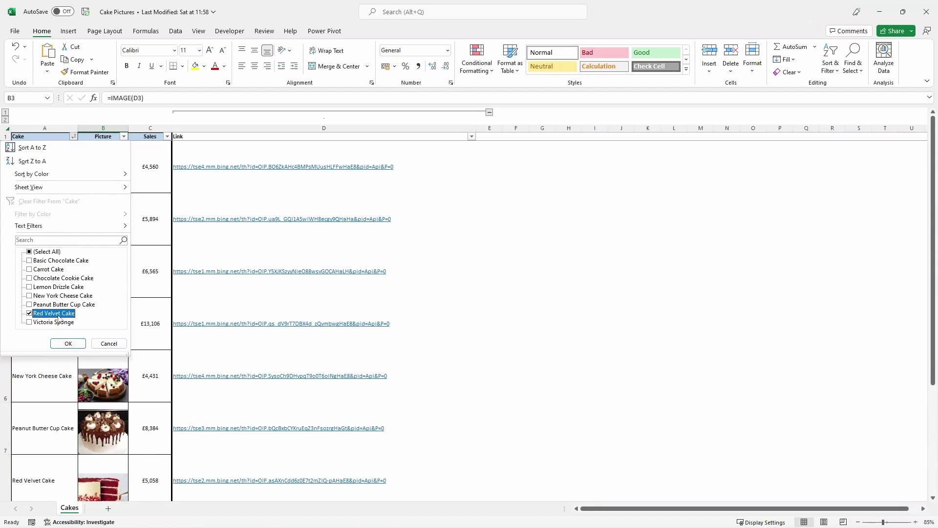
click(80, 345)
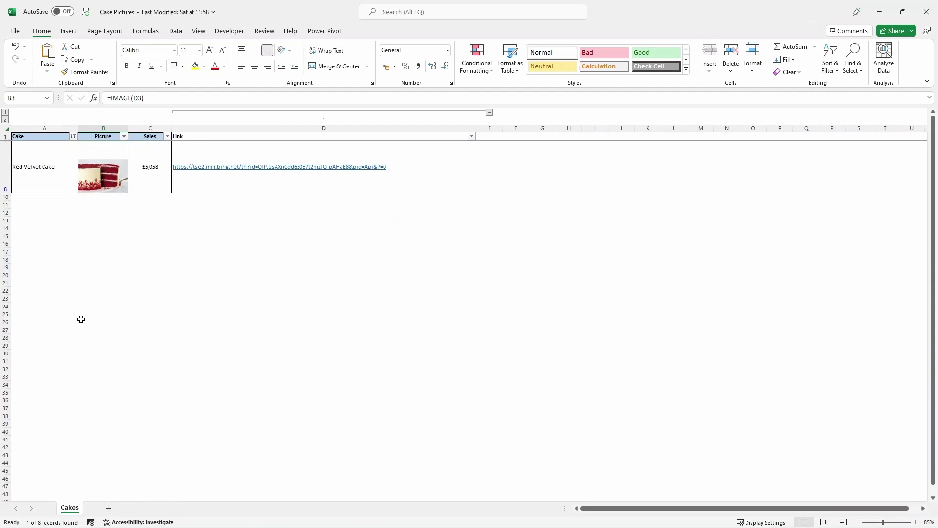
click(76, 140)
click(57, 198)
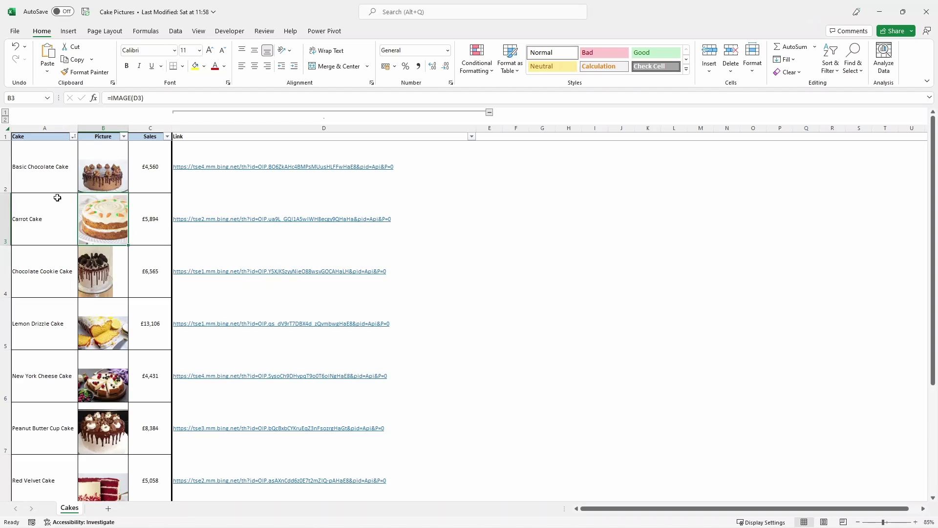
Sort the Sales column largest to smallest, then select the top picture cell B2
click(168, 138)
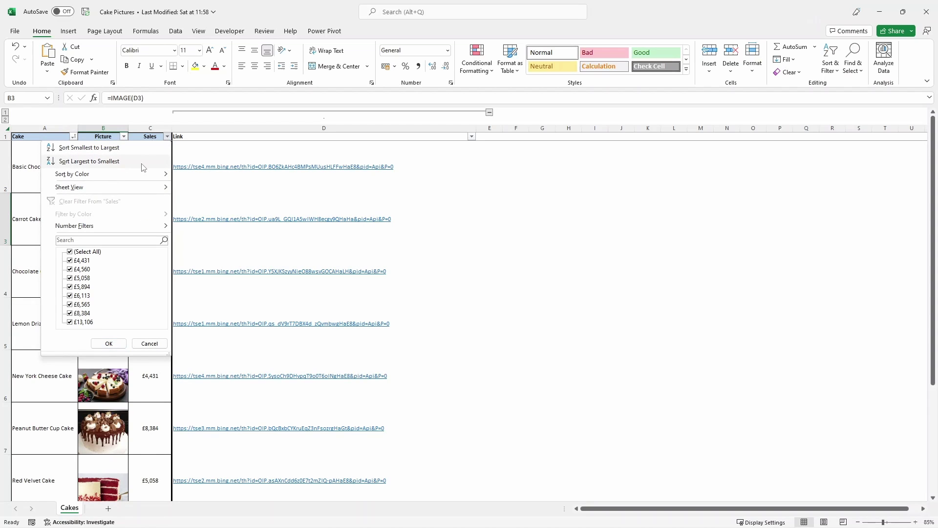
click(143, 165)
click(106, 169)
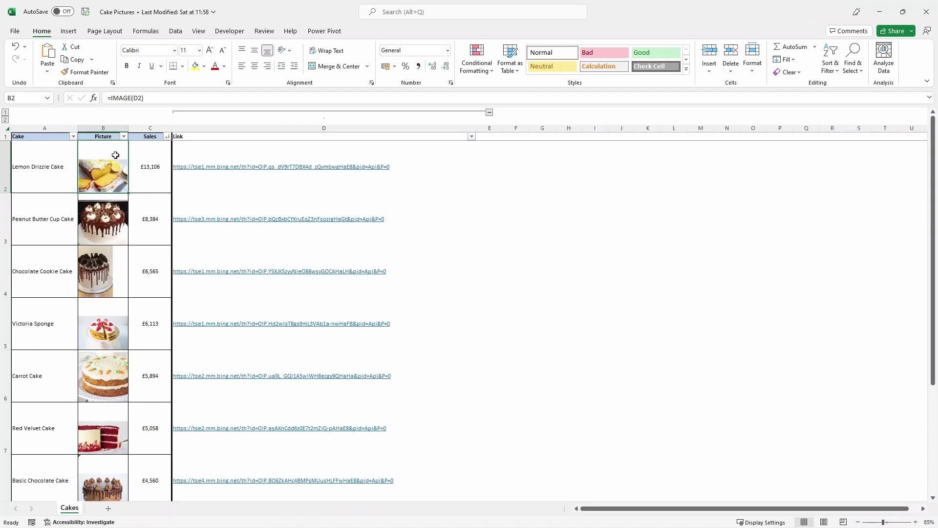